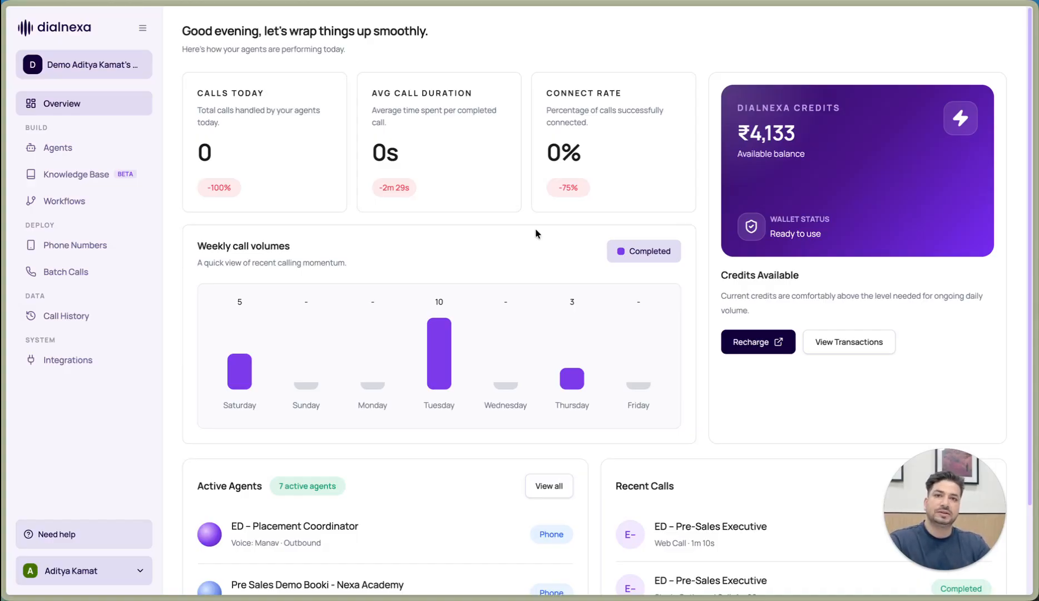
Create a batch call named "Test for Video" and set its from number to the ED – Placement Coordinator line
click(77, 277)
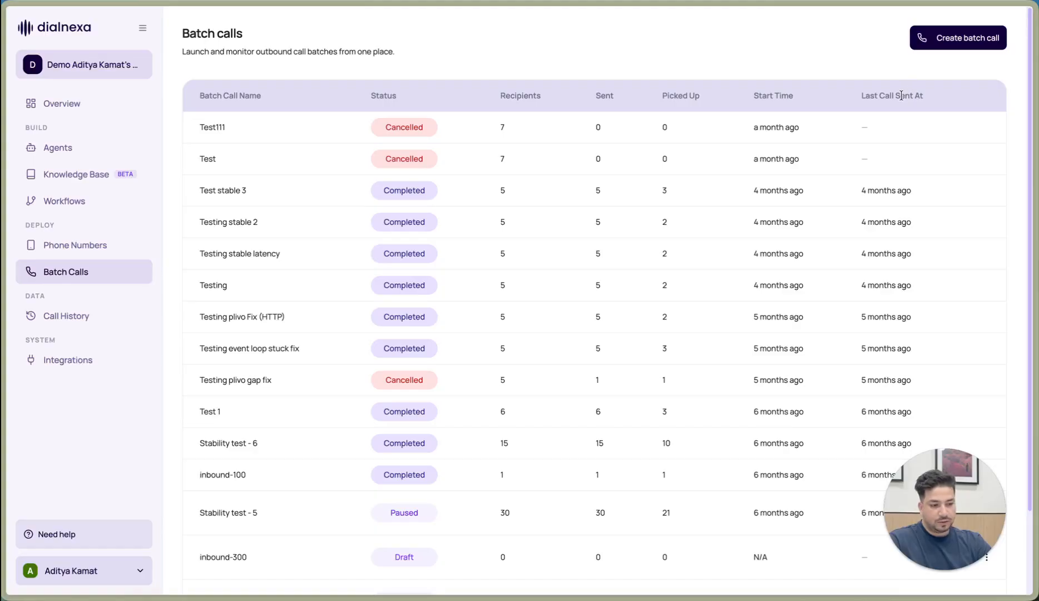
mouse_move(782, 291)
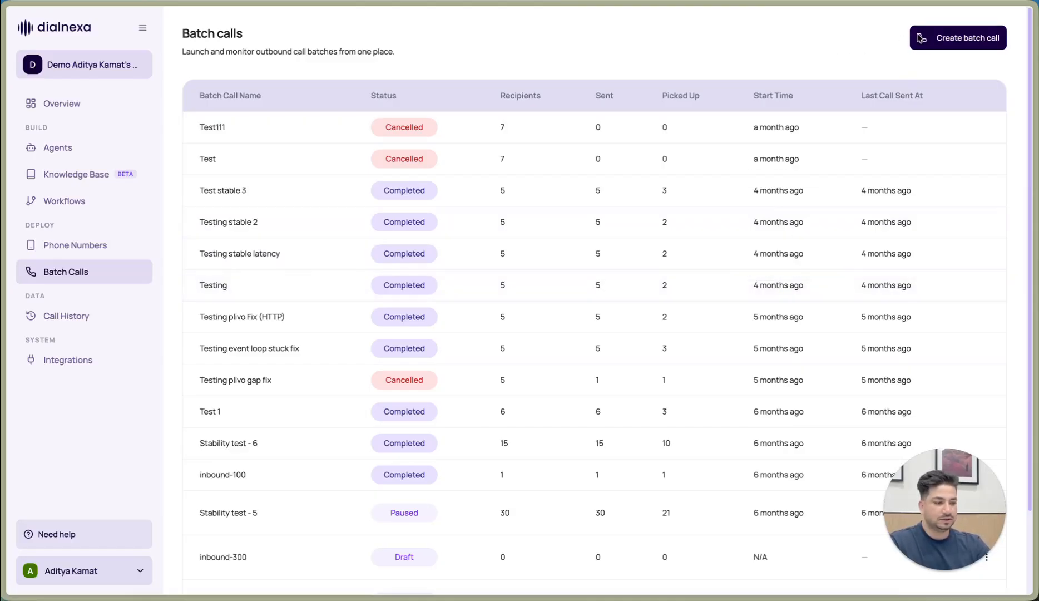
click(949, 37)
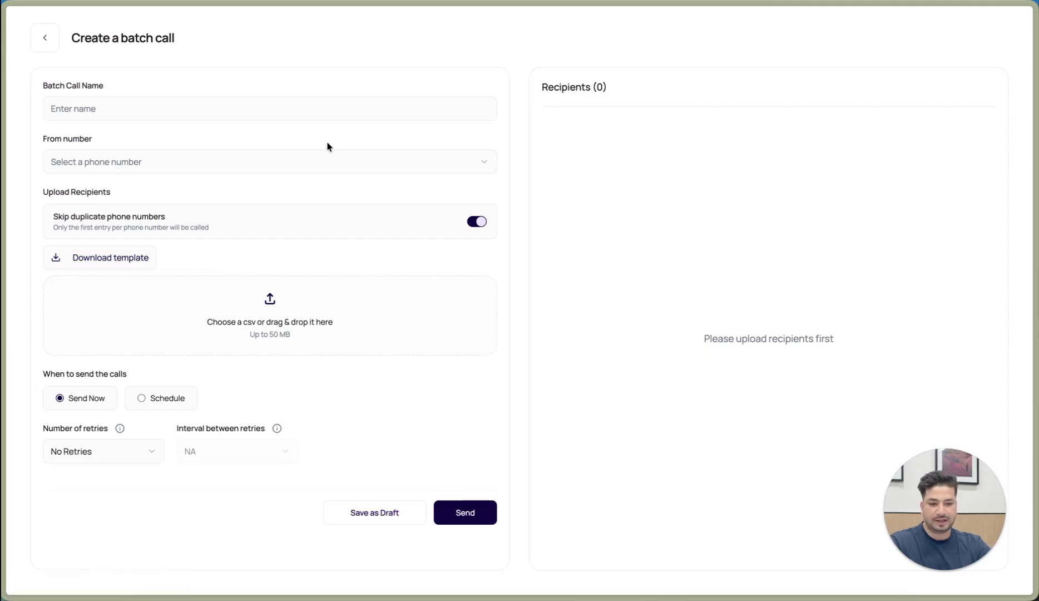
click(304, 115)
text(Test for Video)
click(215, 164)
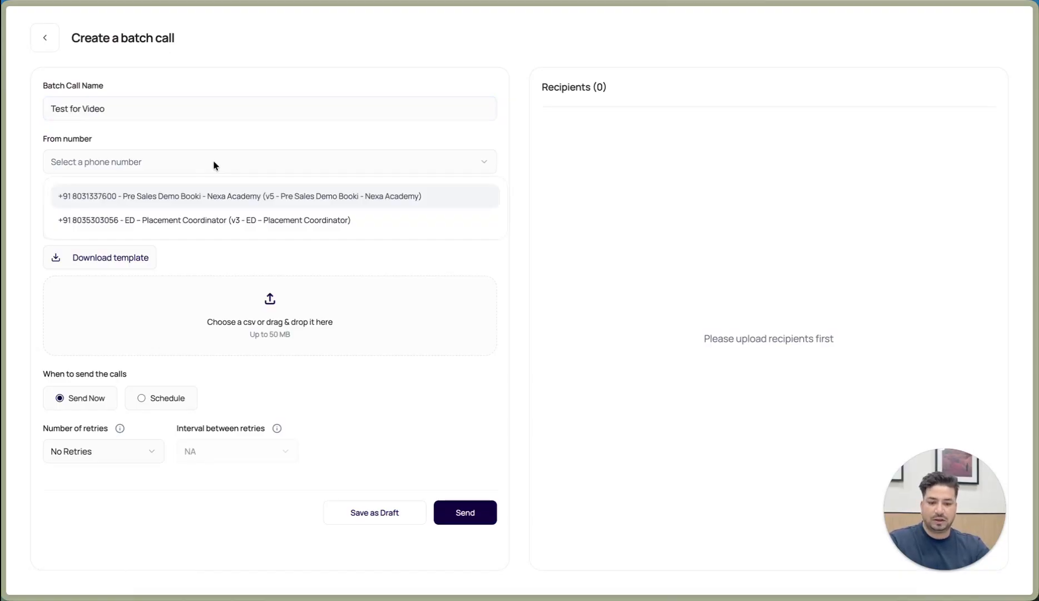
click(200, 220)
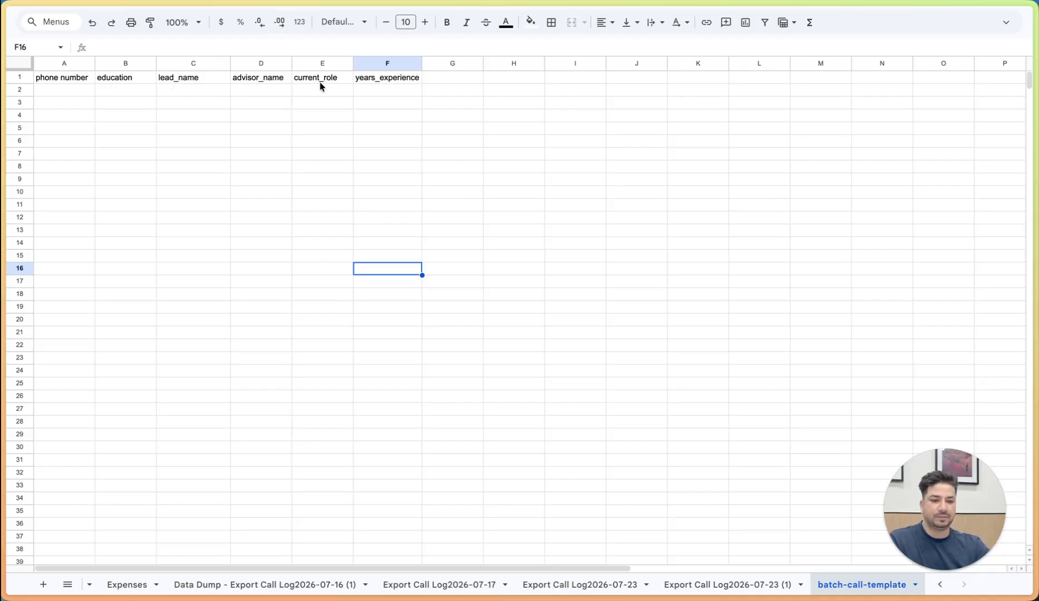
Paste the copied recipient records into the batch-call-template sheet from cell A2, and check the duplicate phone numbers in A5:A6
click(74, 96)
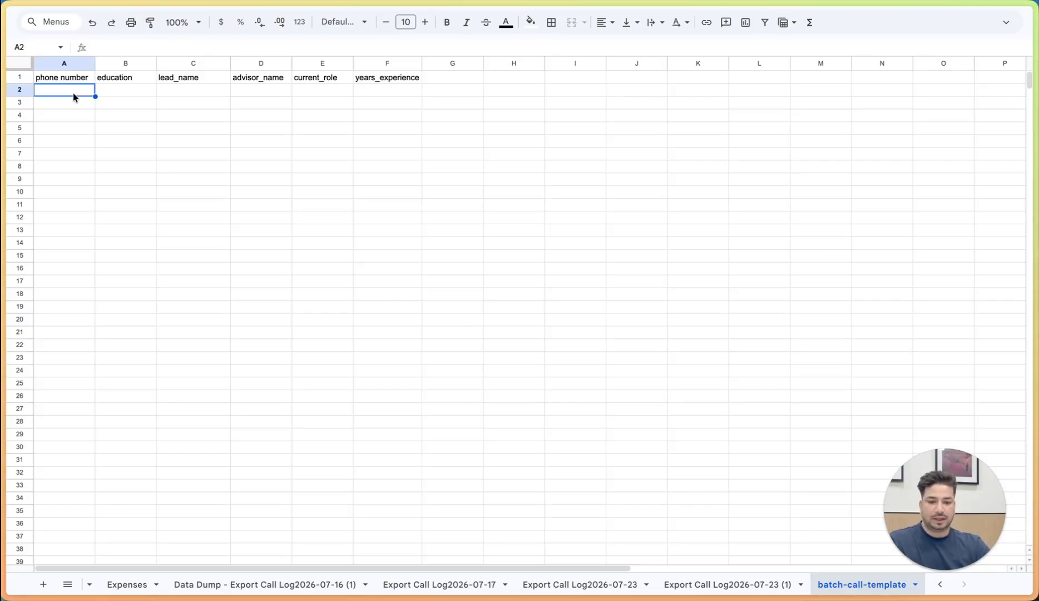
key(ctrl+v)
click(126, 255)
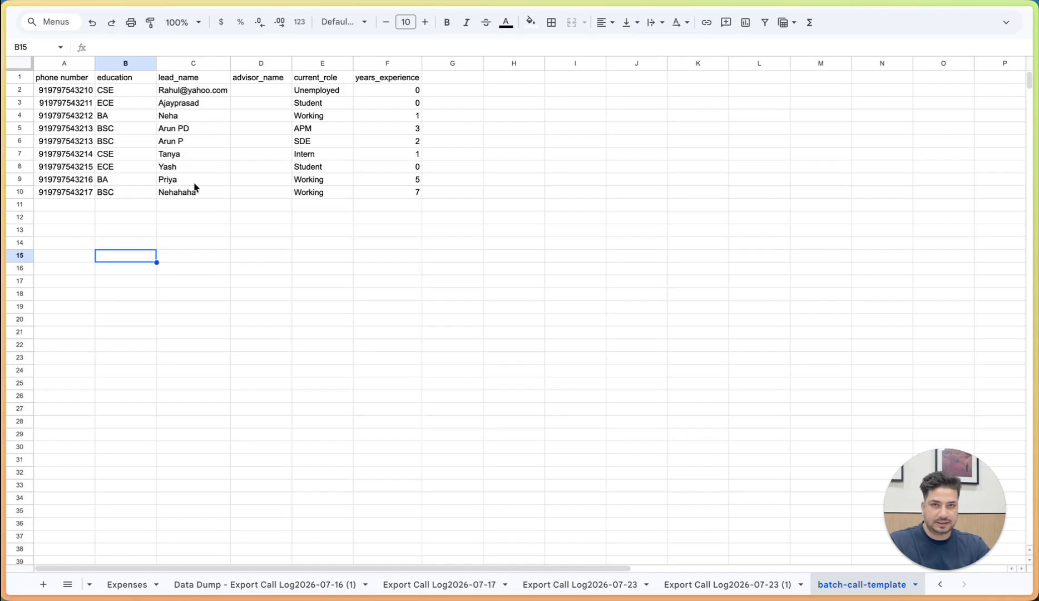
drag(77, 129, 77, 147)
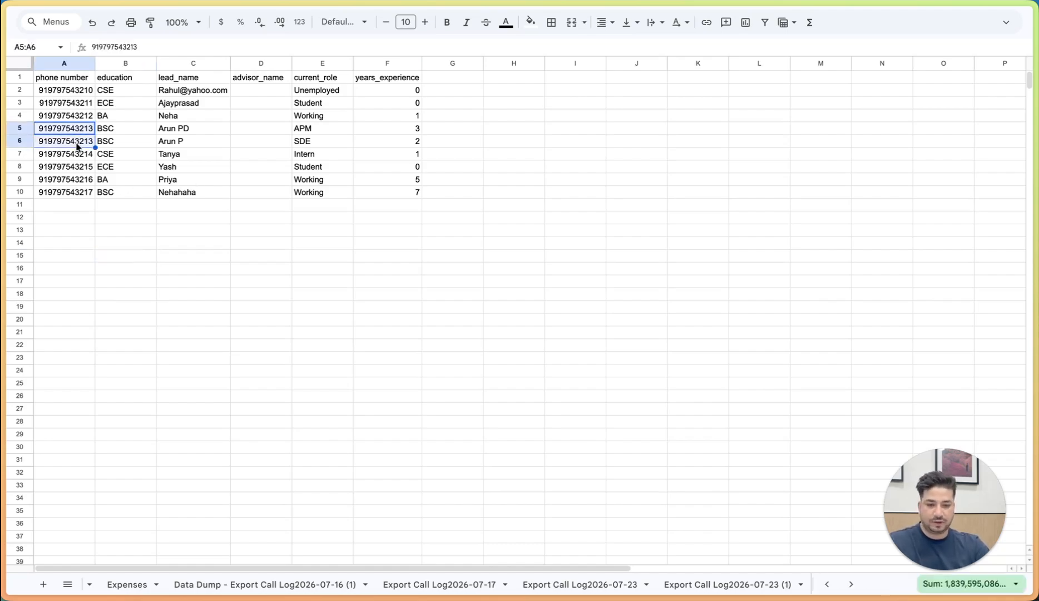
click(241, 143)
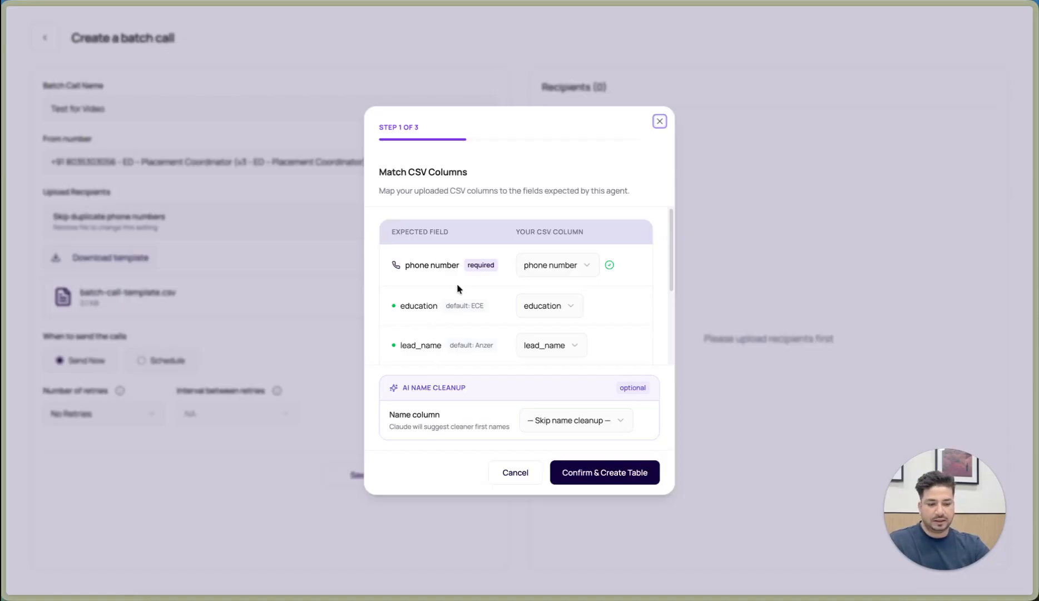
Choose lead_name as the AI name cleanup column and create the recipient table from the matched CSV columns
click(549, 309)
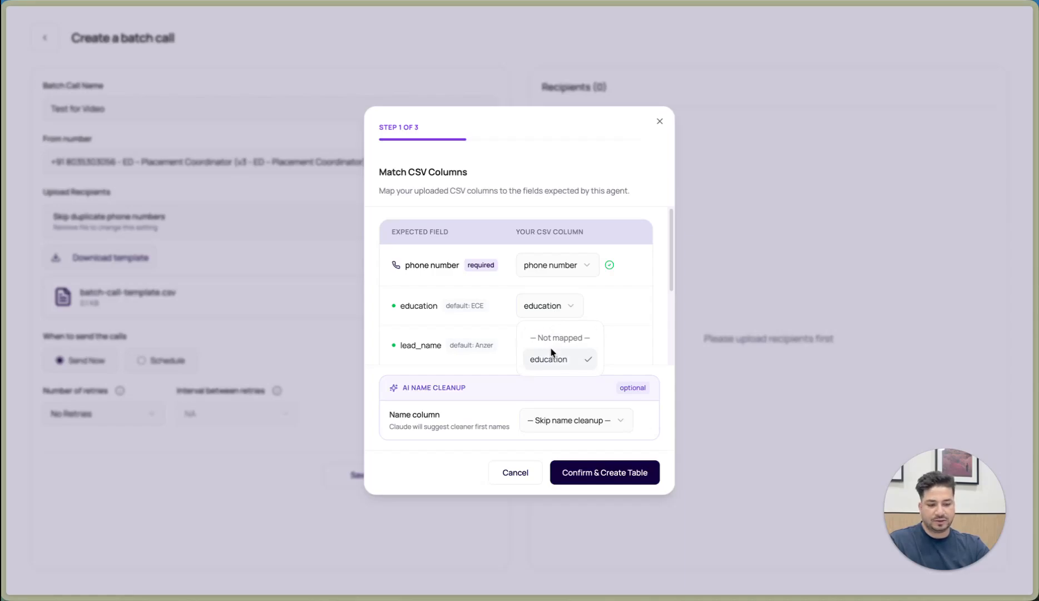
click(557, 422)
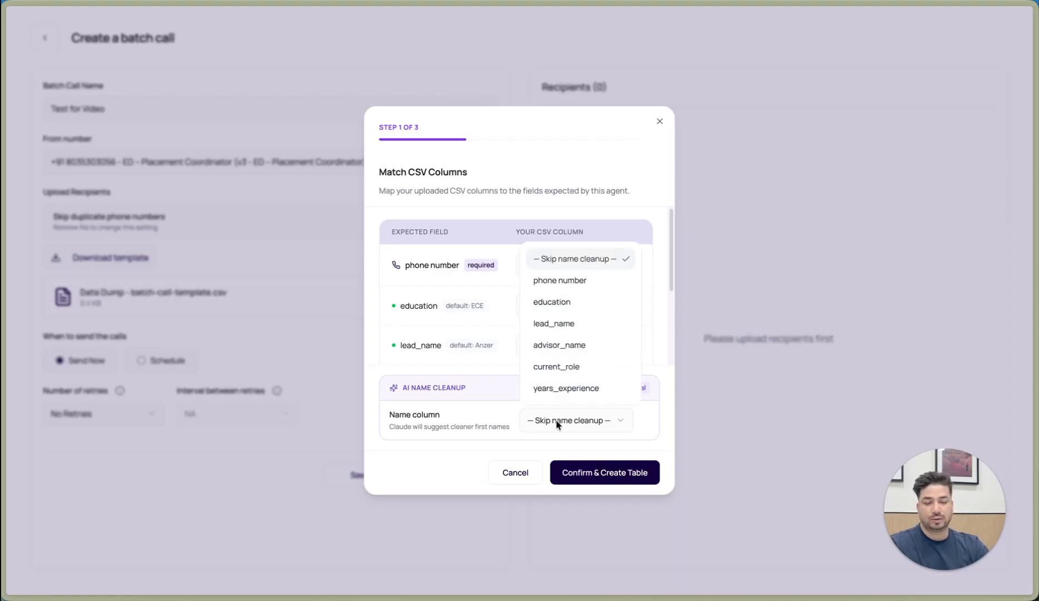
click(587, 324)
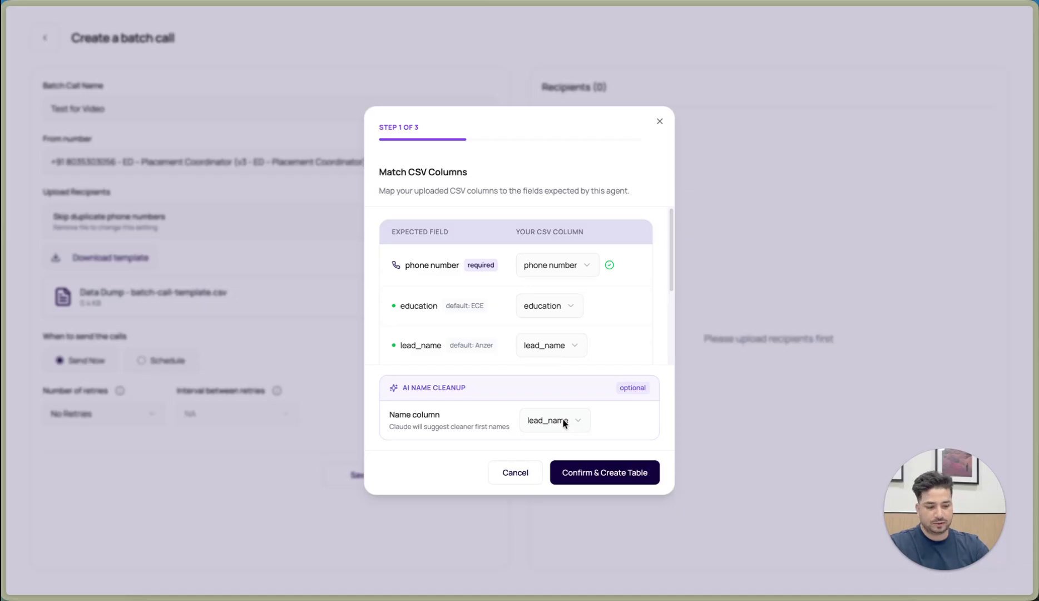
click(604, 474)
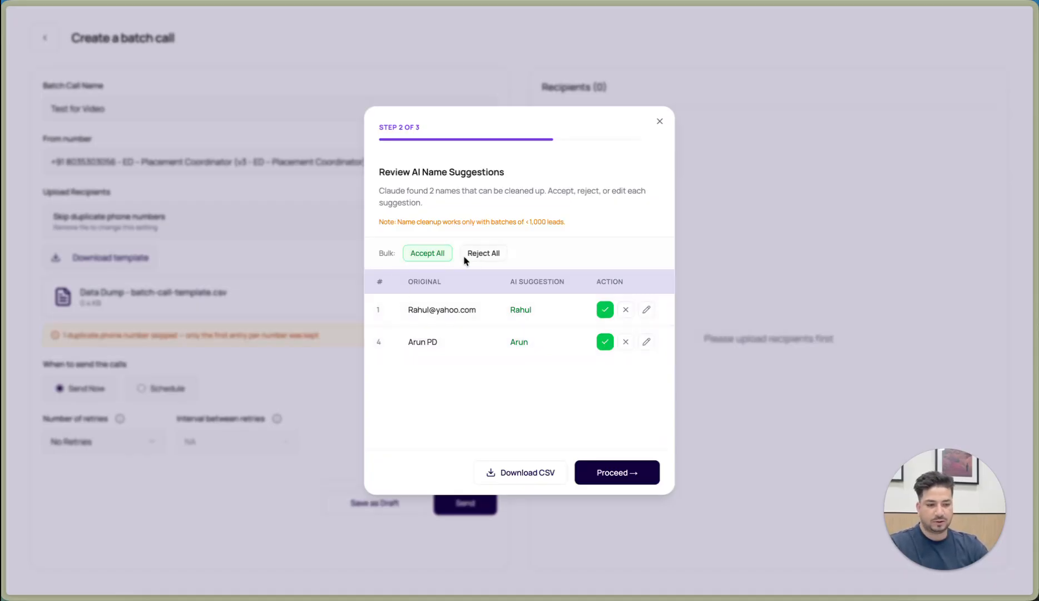
Try rejecting the AI name suggestions in bulk and one by one, and accept both of them again
click(488, 255)
click(445, 253)
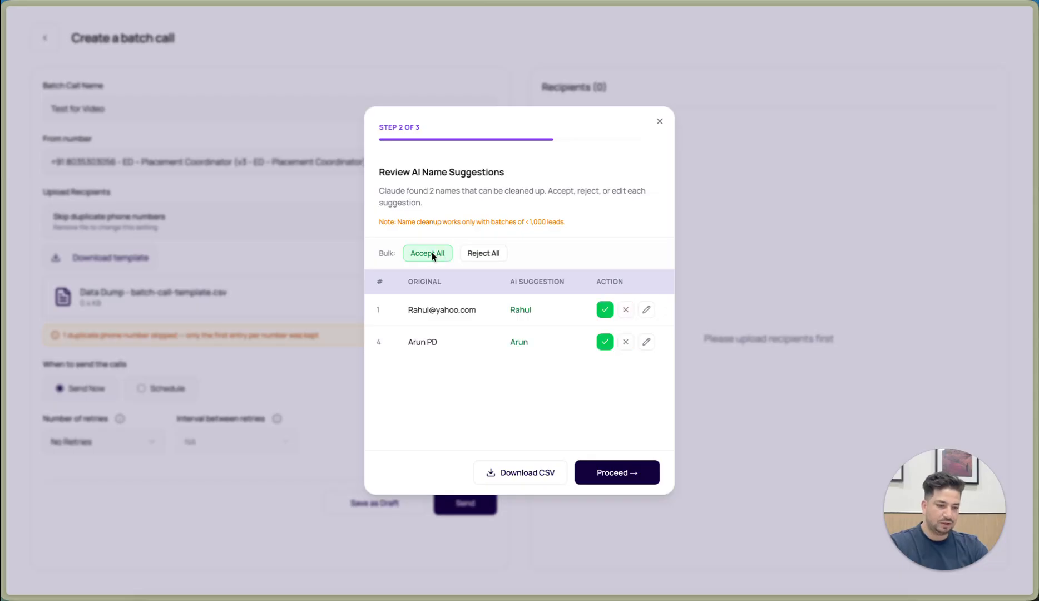
click(626, 341)
click(626, 310)
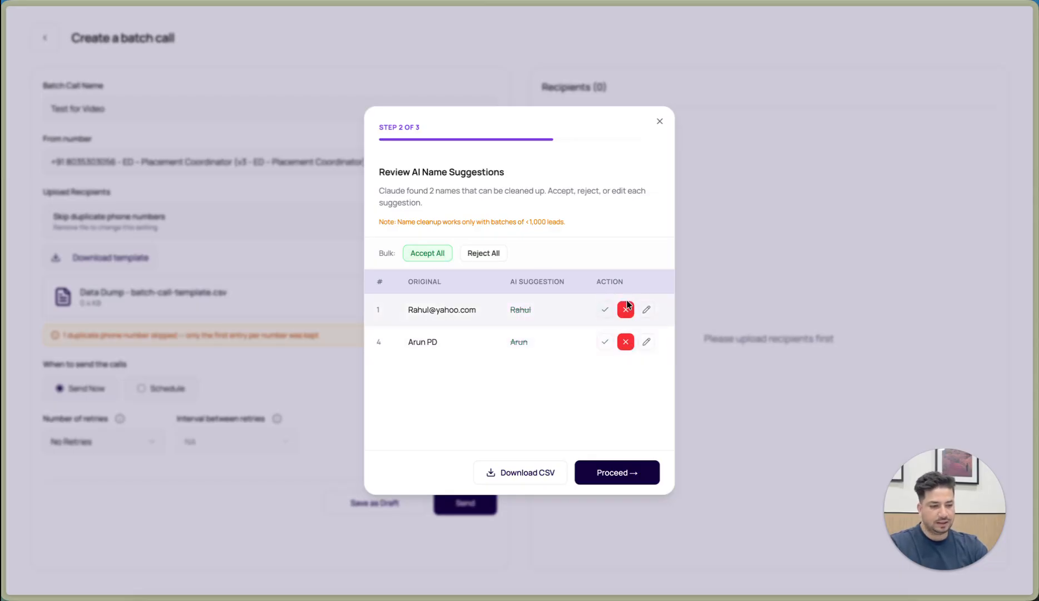
click(605, 310)
click(605, 342)
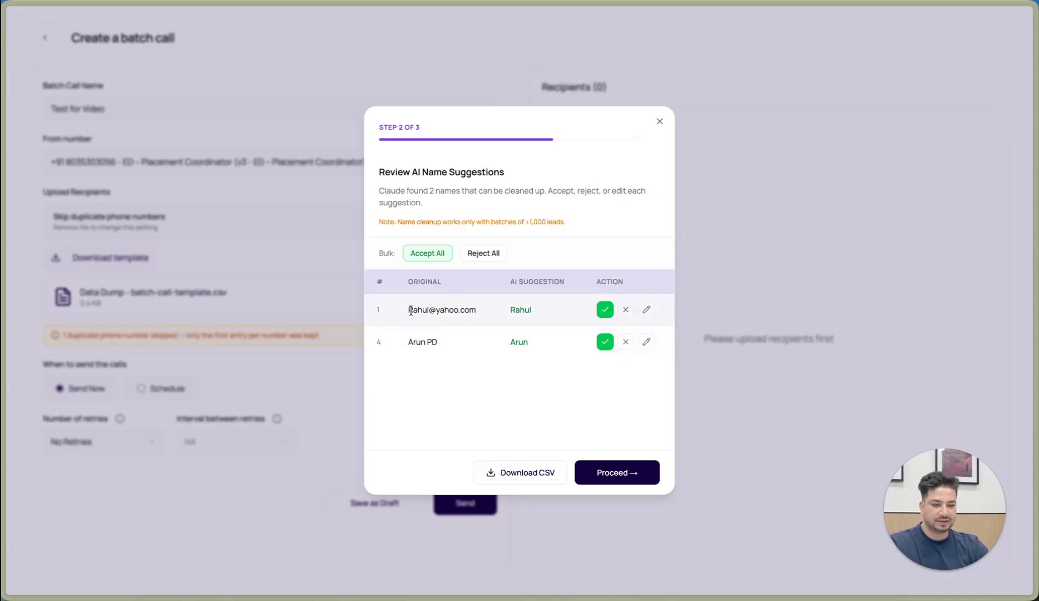
Proceed with the accepted name suggestions and finish the recipient import through the invalid phone number review
drag(410, 310, 471, 310)
click(510, 311)
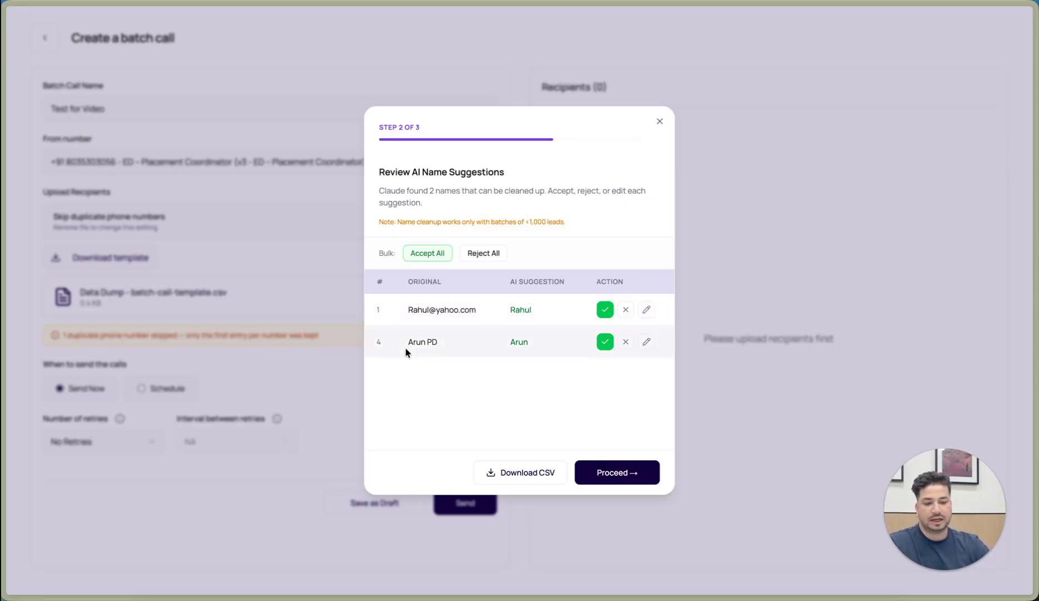
click(621, 473)
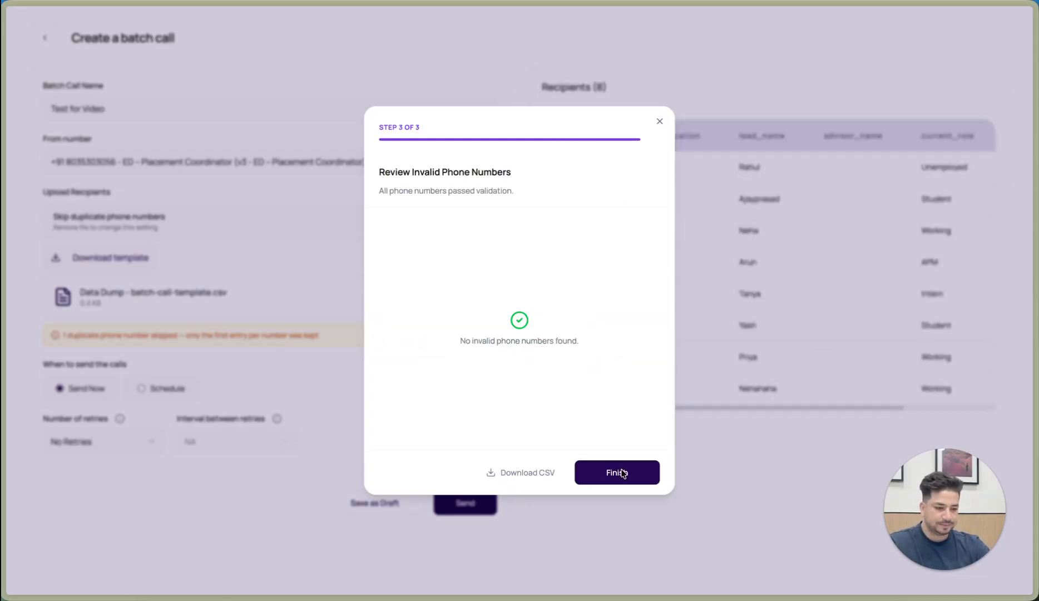
click(609, 477)
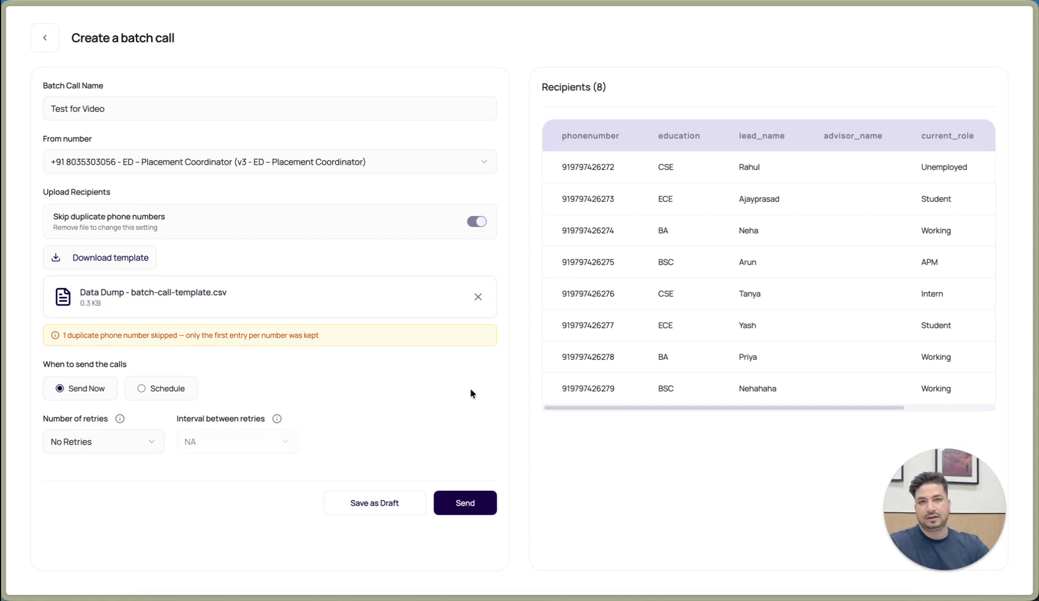
Schedule the batch call for July 27th, 2026 at 11:30 AM
click(143, 390)
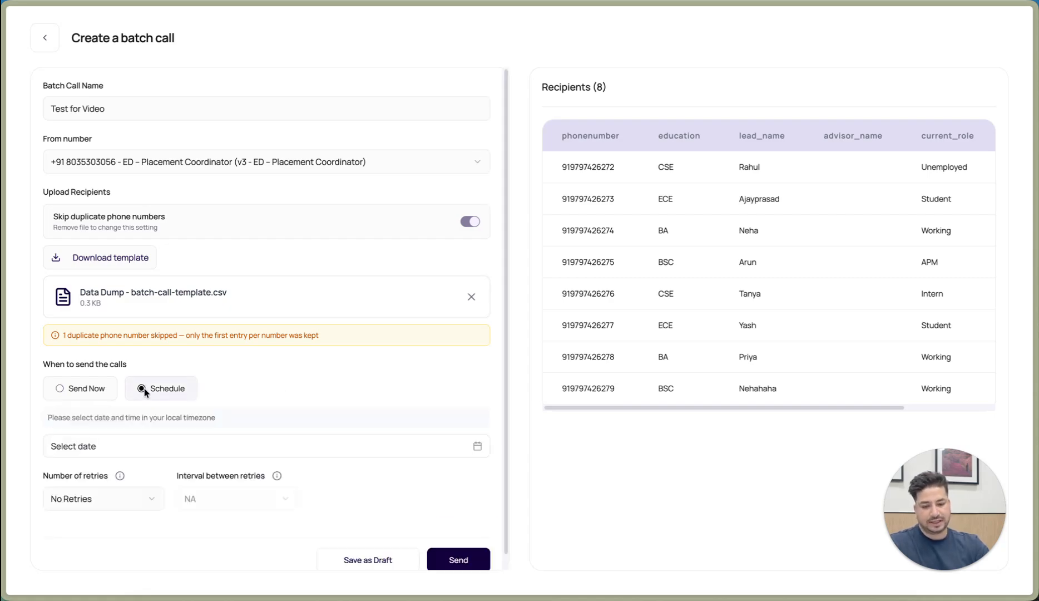
click(149, 441)
click(81, 415)
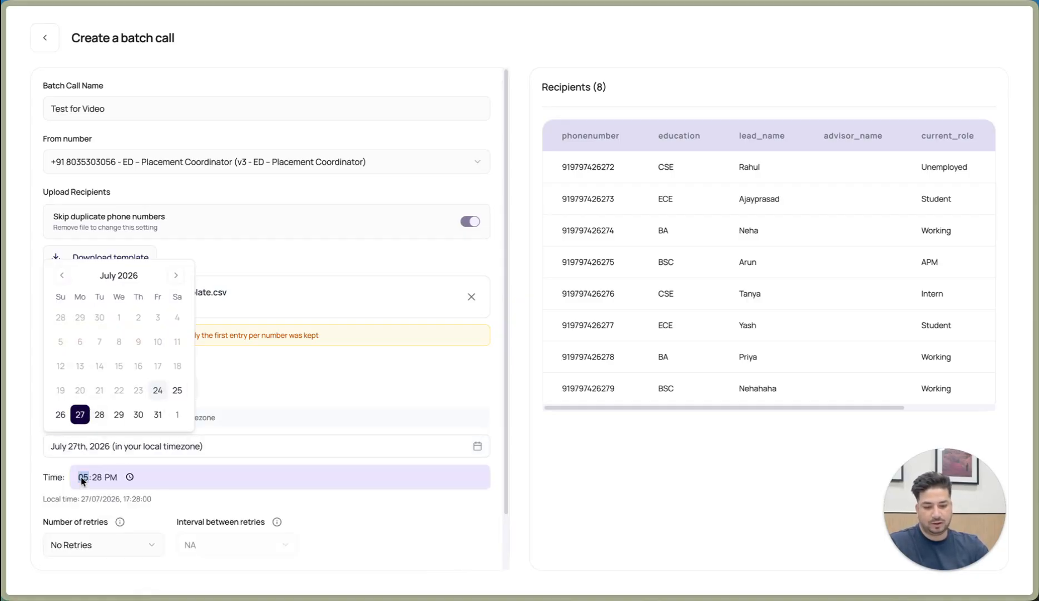
click(83, 480)
text(1130)
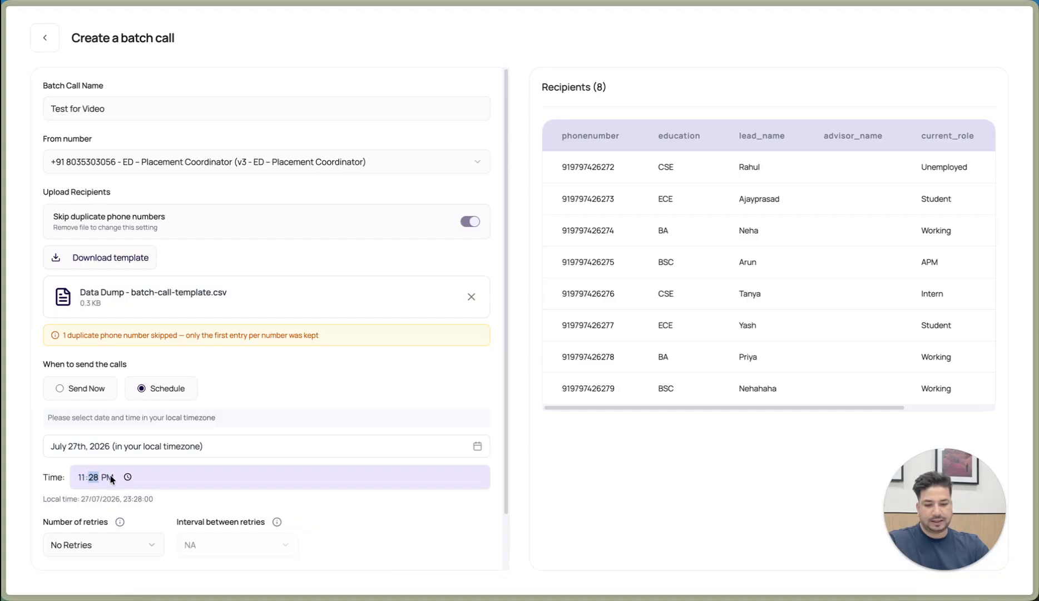
text(a)
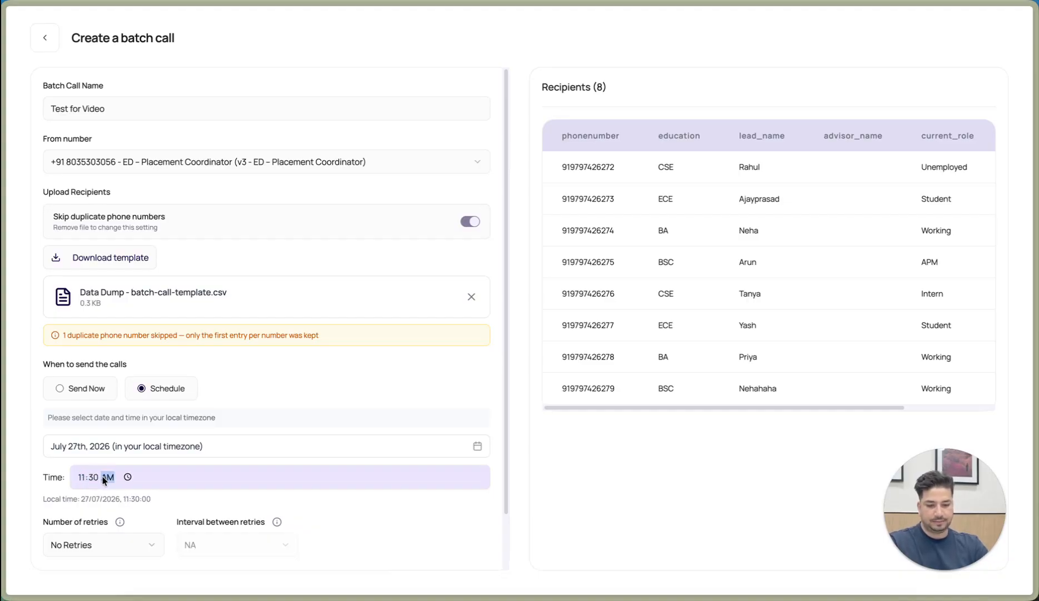
Set the batch call to 3 retries with an interval of 3 hours between retries
scroll(227, 490, down, 2)
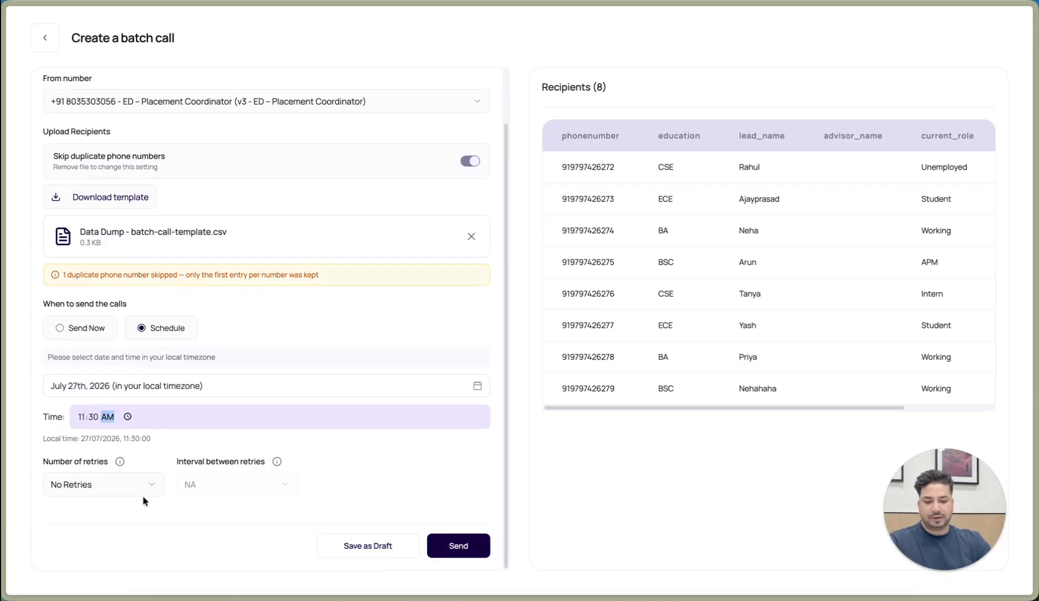
click(149, 482)
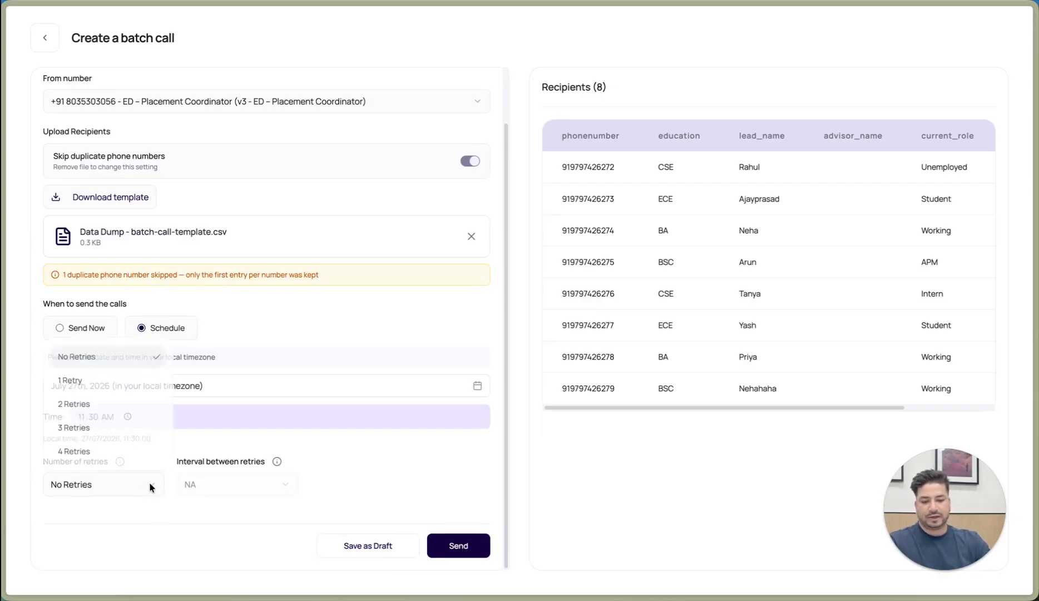
click(119, 488)
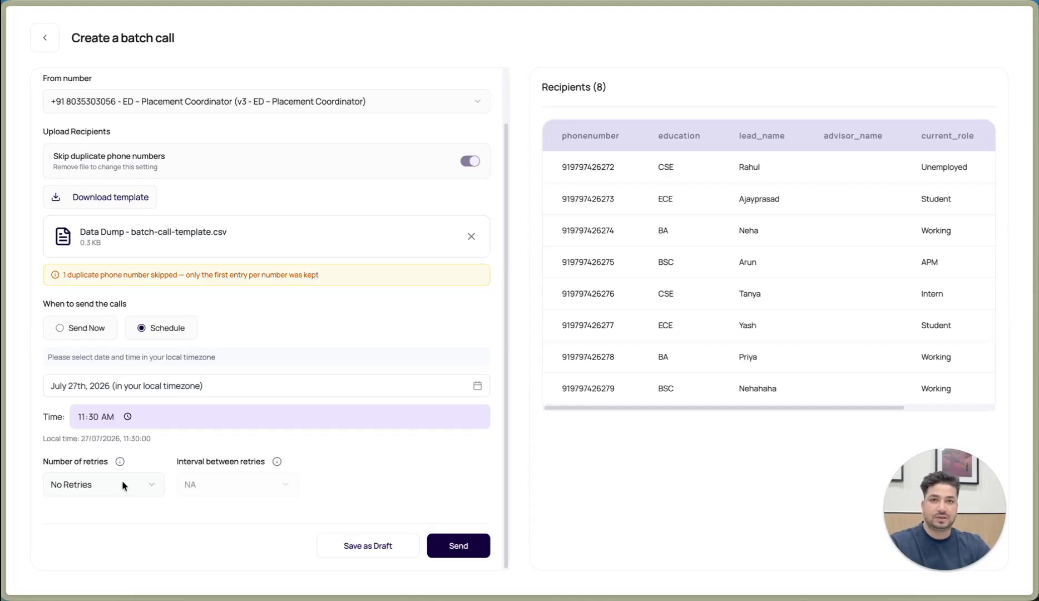
click(122, 483)
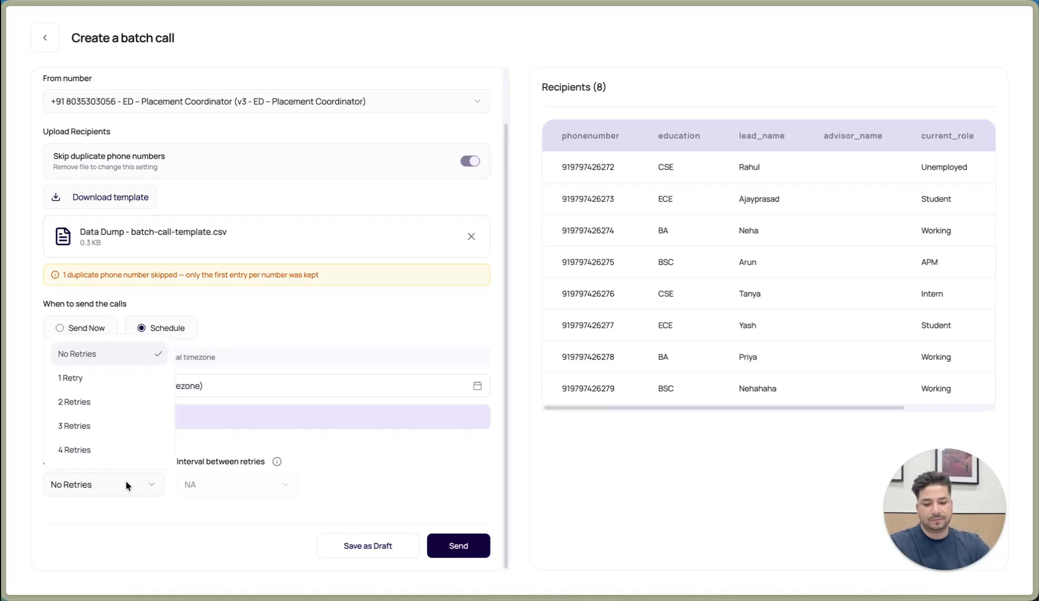
click(131, 426)
click(252, 485)
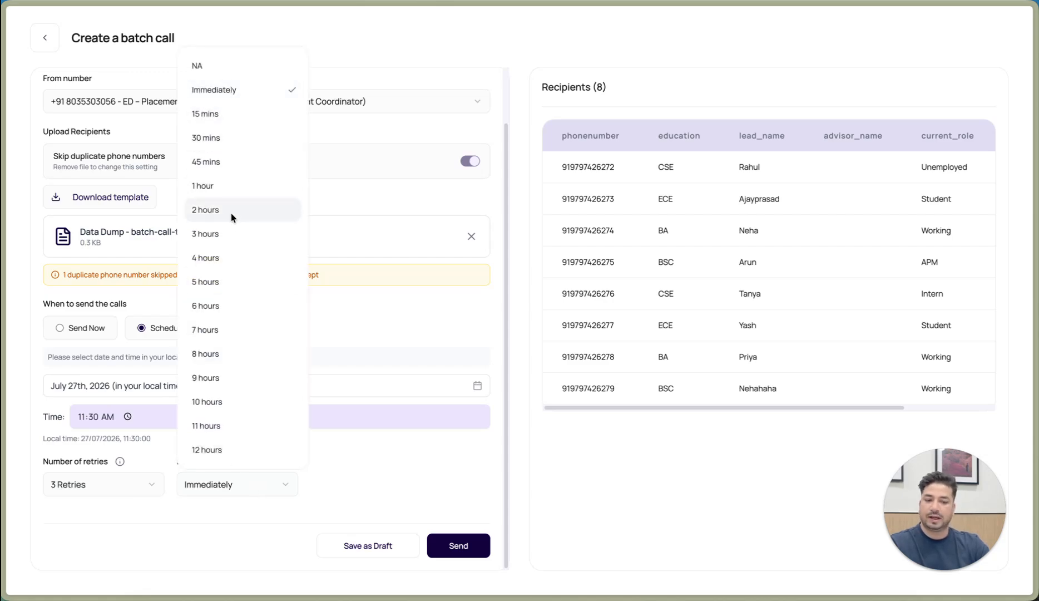
click(230, 234)
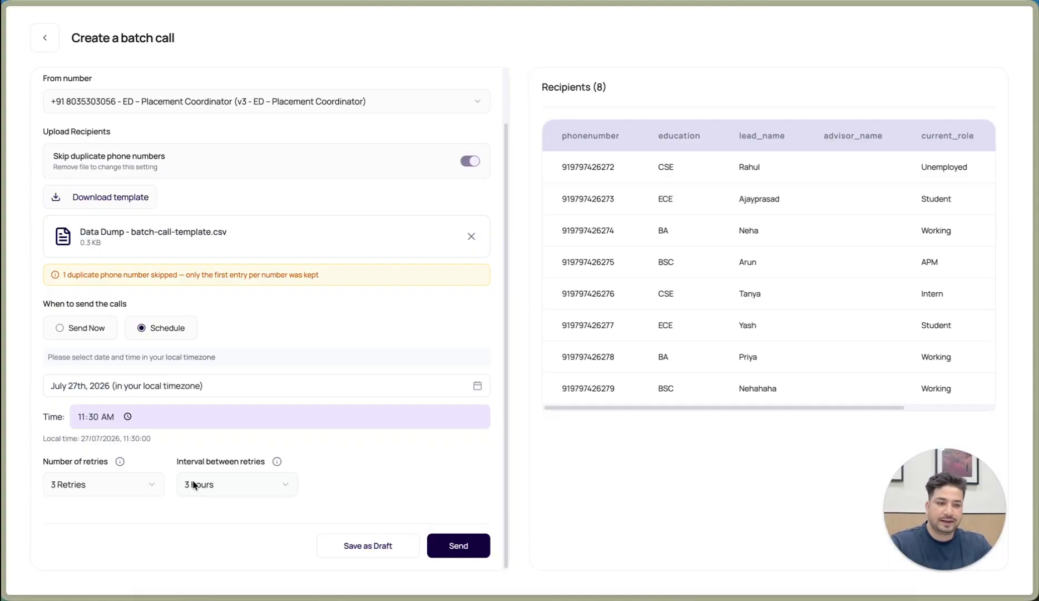
scroll(256, 432, up, 2)
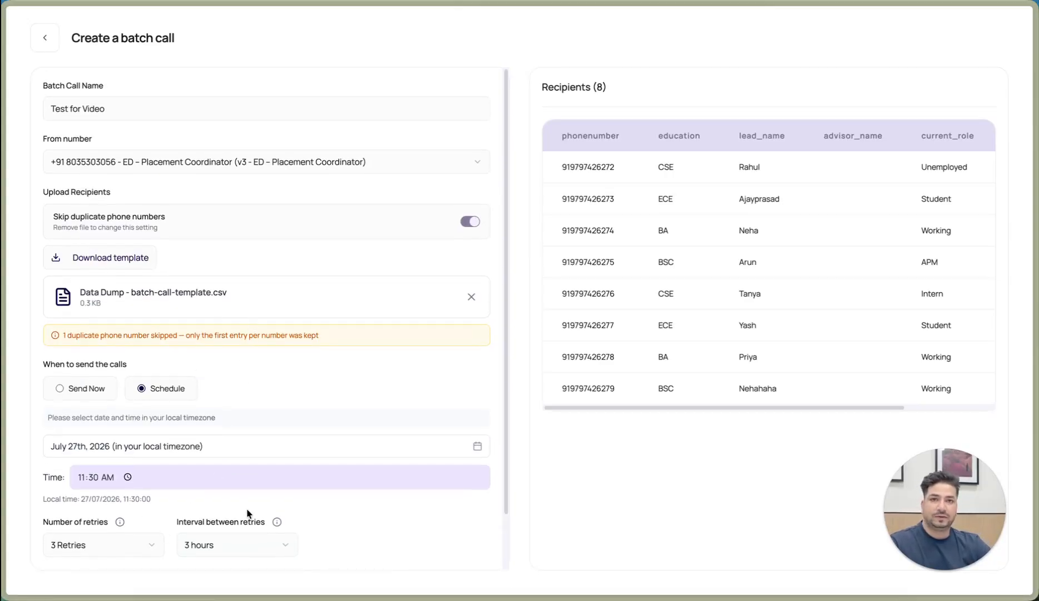
scroll(248, 514, down, 2)
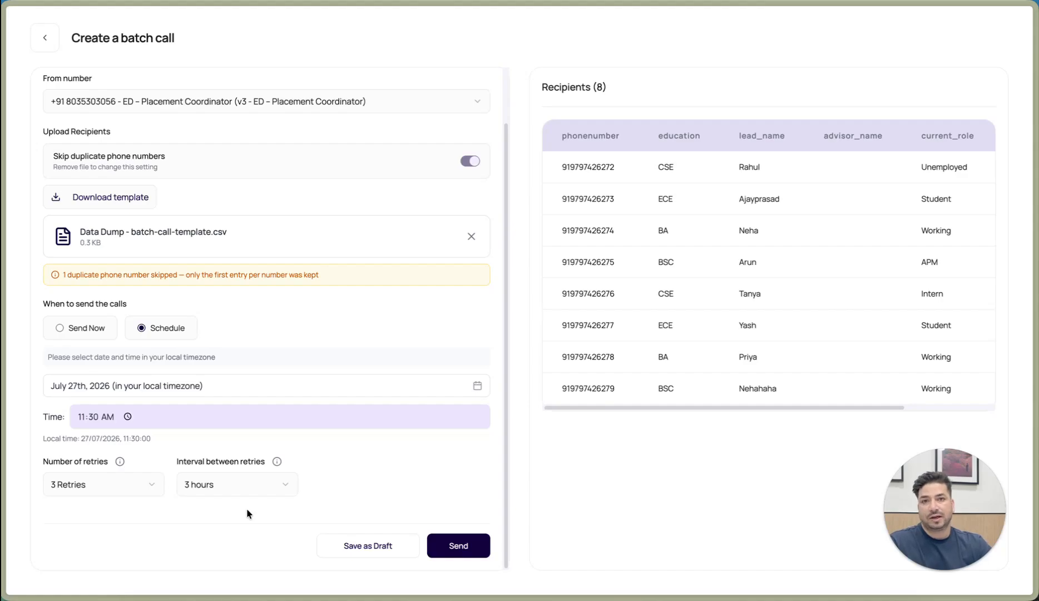